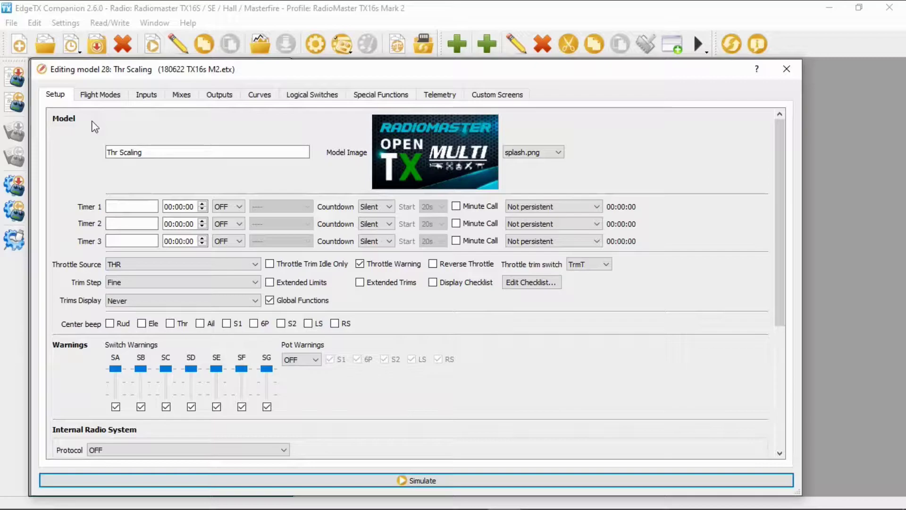
Look over the flight modes and the Ail, Ele, Thr, Rud inputs, then bring up the mixes list
{"action": "left_click", "coordinate": [112, 98]}
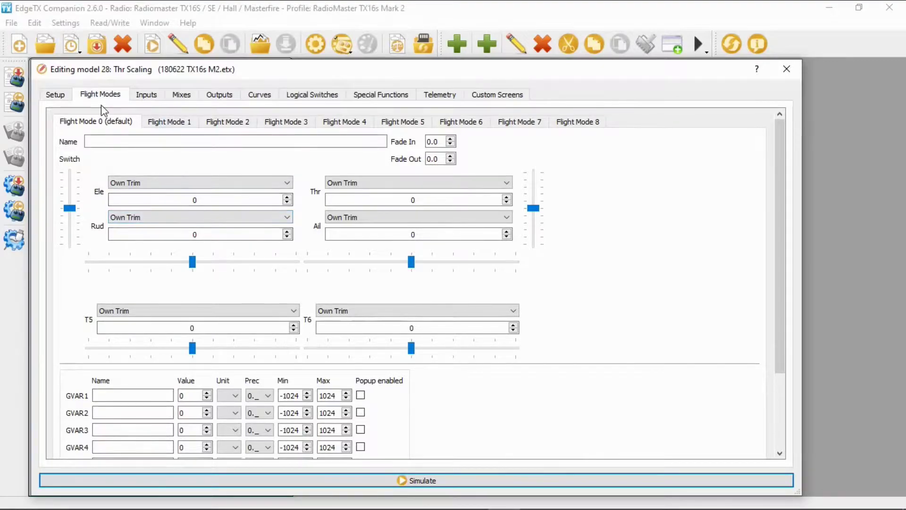
{"action": "left_click", "coordinate": [151, 97]}
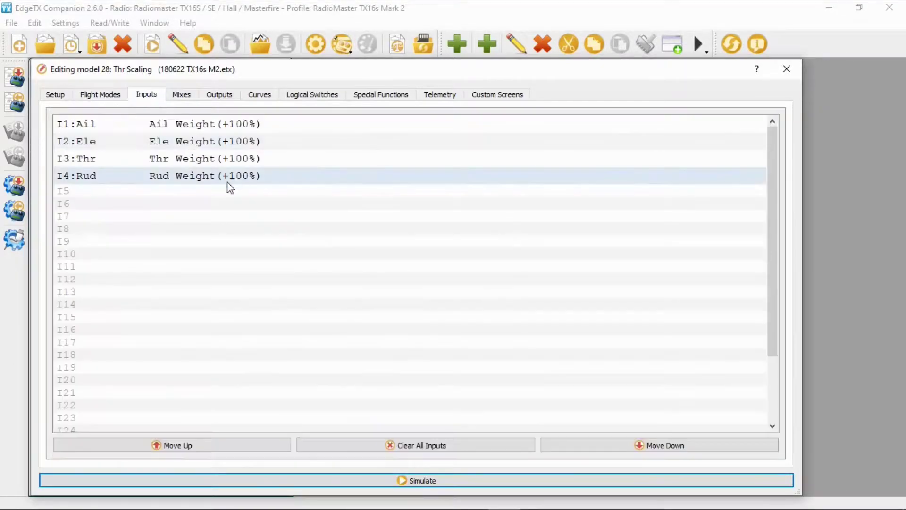
{"action": "left_click", "coordinate": [188, 97]}
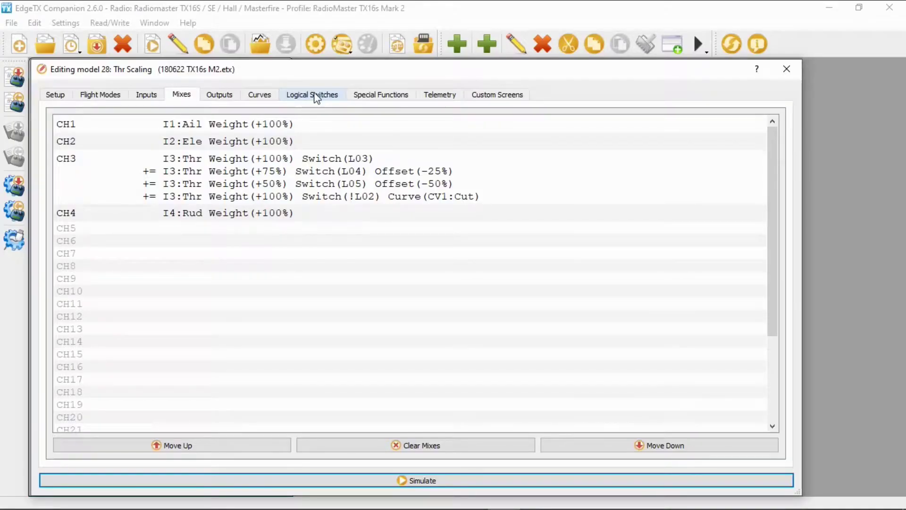
Display logical switches L01–L05: L01 Thr a<x -98 and the OR combinations
{"action": "left_click", "coordinate": [315, 96]}
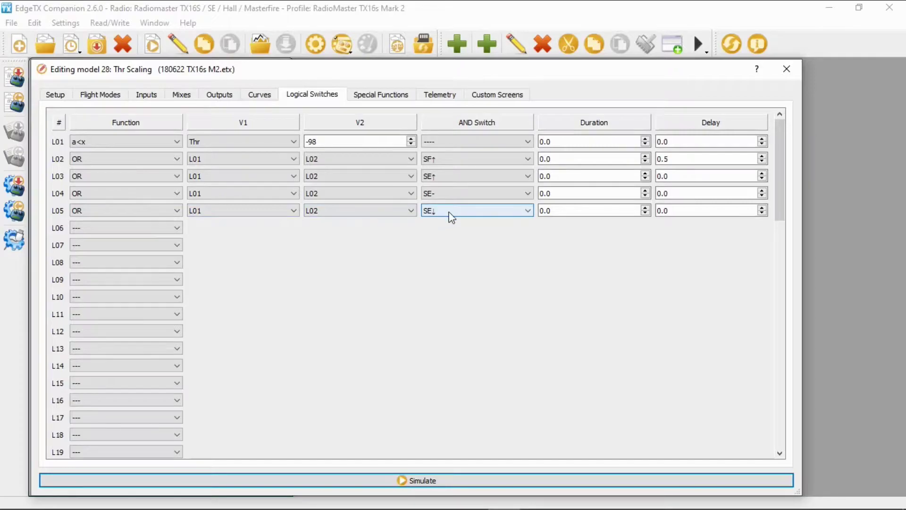
Confirm curve 1 (Cut) stays flat at -100, then return to the CH3 Thr mixes
{"action": "left_click", "coordinate": [182, 96]}
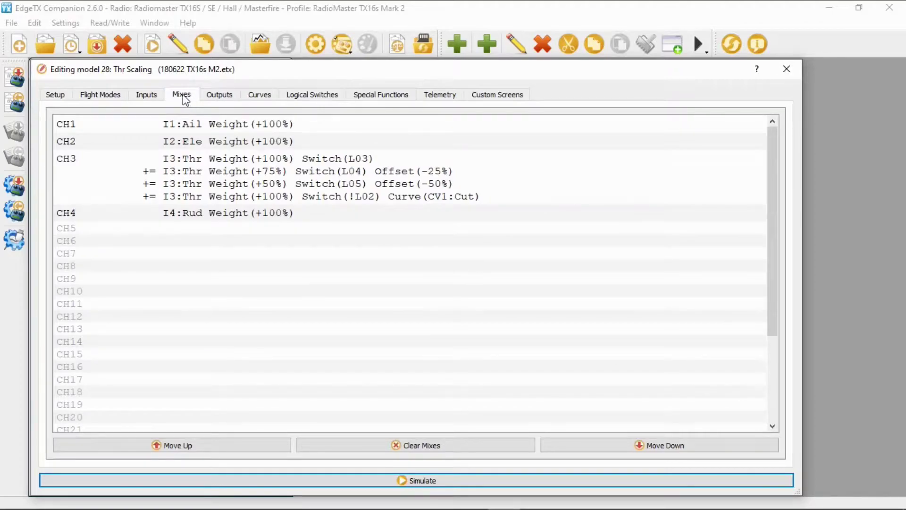
{"action": "left_click", "coordinate": [260, 97]}
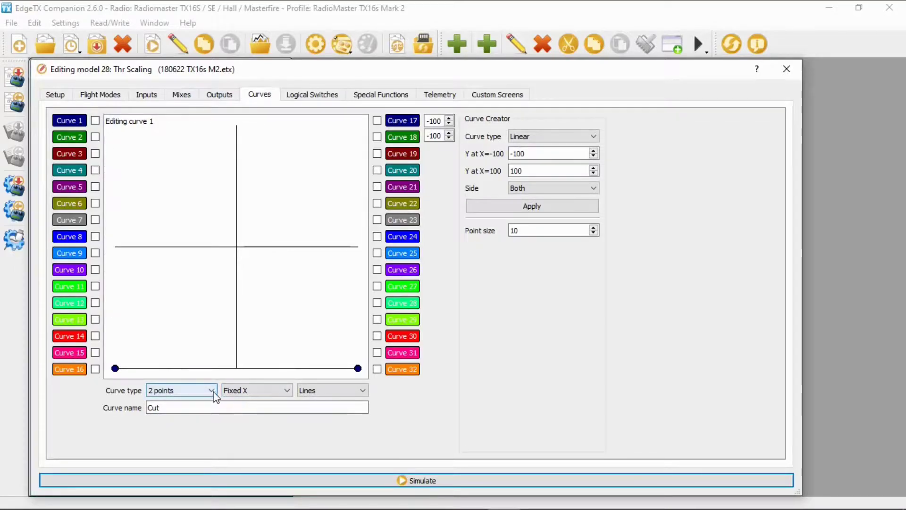
{"action": "left_click_drag", "start_coordinate": [115, 368], "coordinate": [90, 395]}
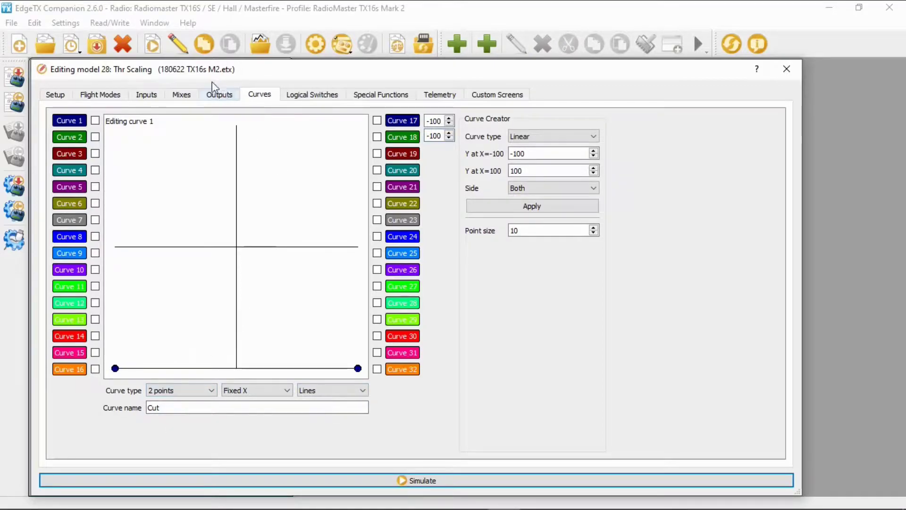
{"action": "left_click", "coordinate": [183, 96]}
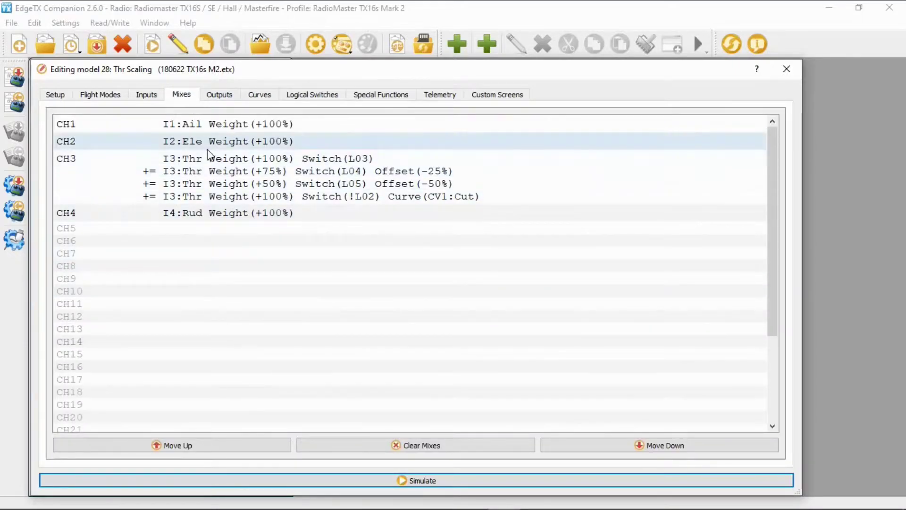
{"action": "double_click", "coordinate": [309, 160]}
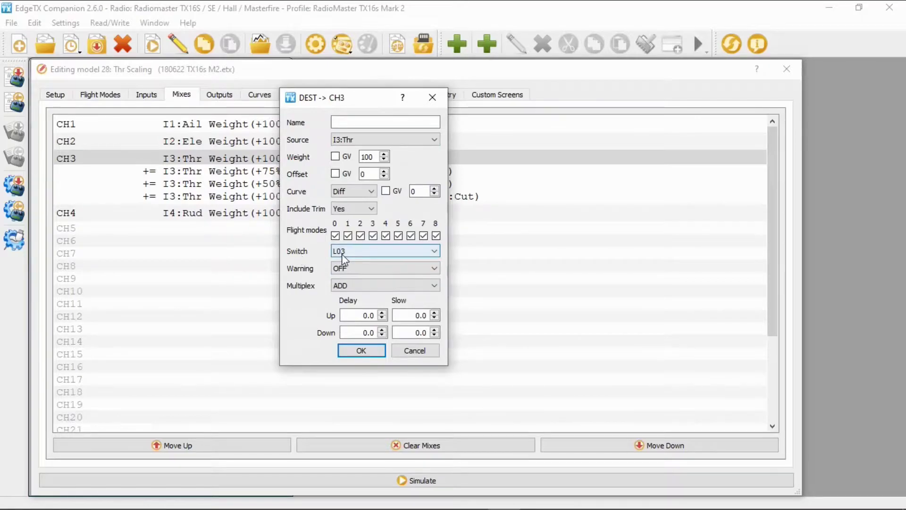
{"action": "left_click", "coordinate": [415, 351]}
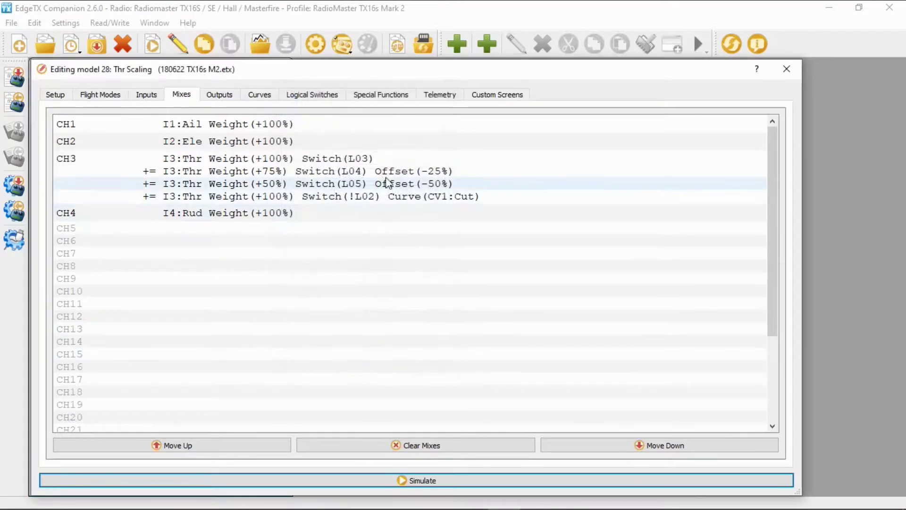
{"action": "left_click", "coordinate": [310, 175]}
{"action": "double_click", "coordinate": [311, 176]}
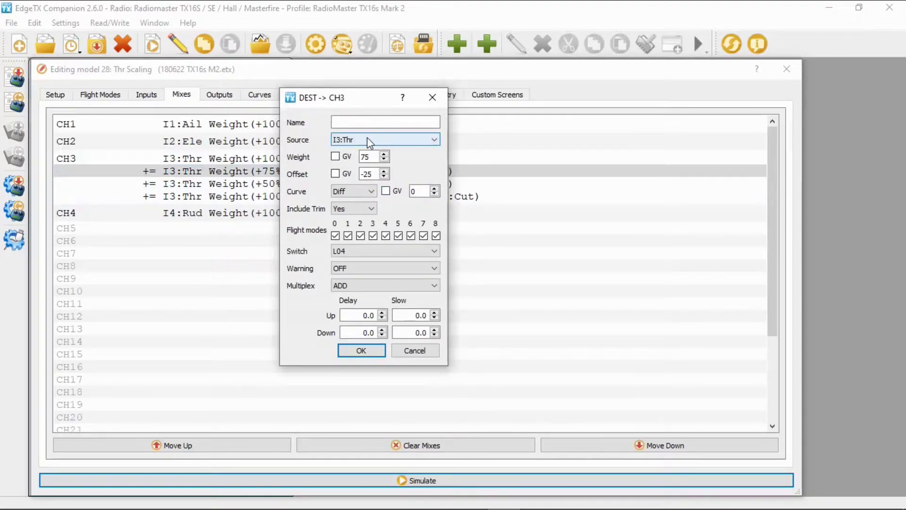
{"action": "left_click", "coordinate": [364, 157]}
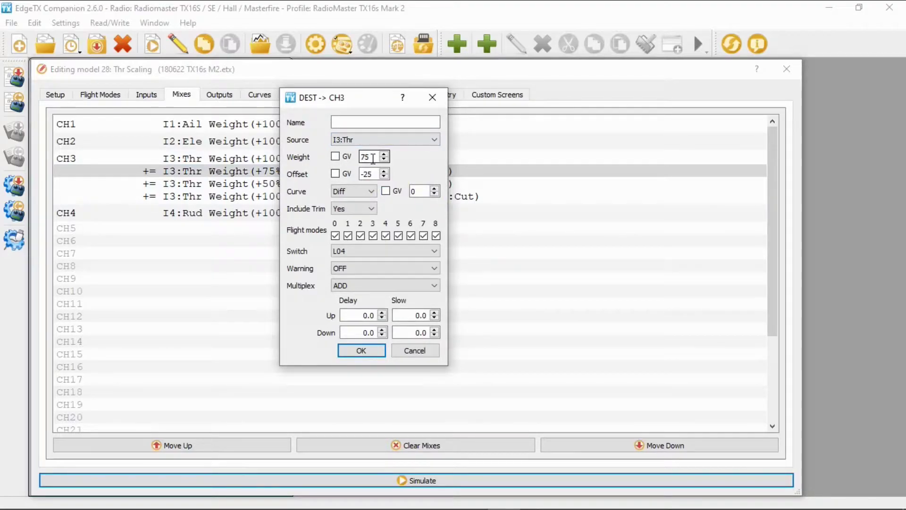
{"action": "left_click", "coordinate": [376, 174]}
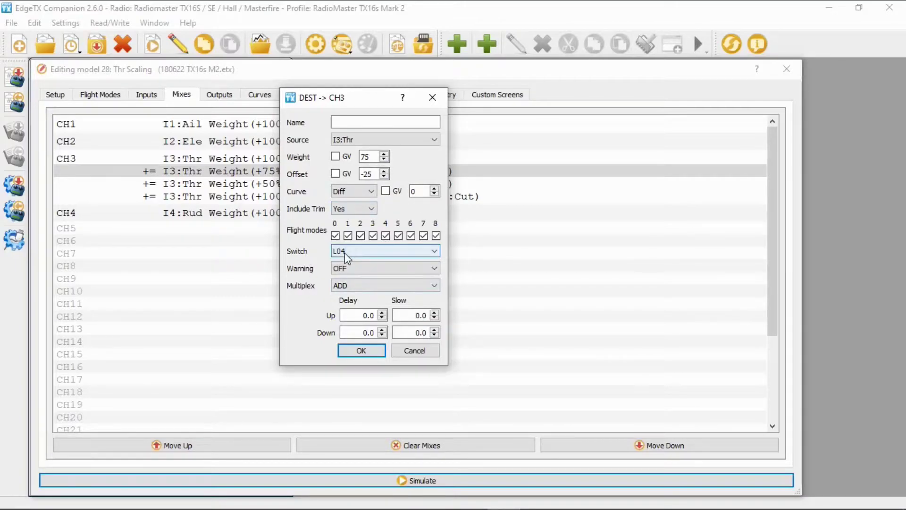
{"action": "left_click", "coordinate": [416, 351]}
{"action": "double_click", "coordinate": [295, 183]}
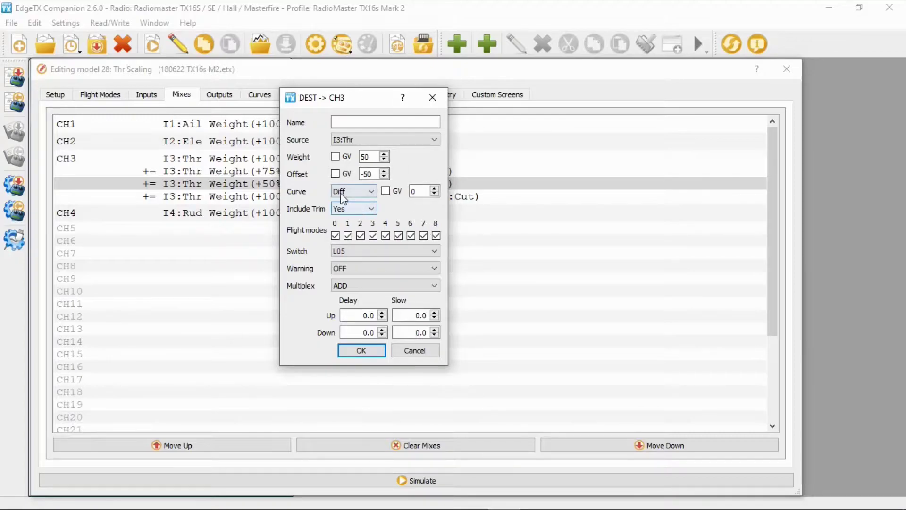
{"action": "left_click", "coordinate": [422, 192]}
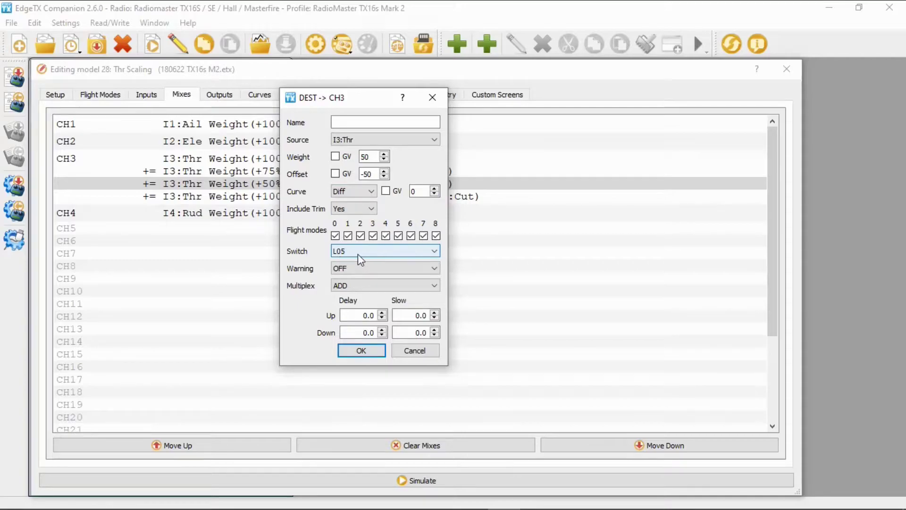
{"action": "left_click", "coordinate": [412, 353]}
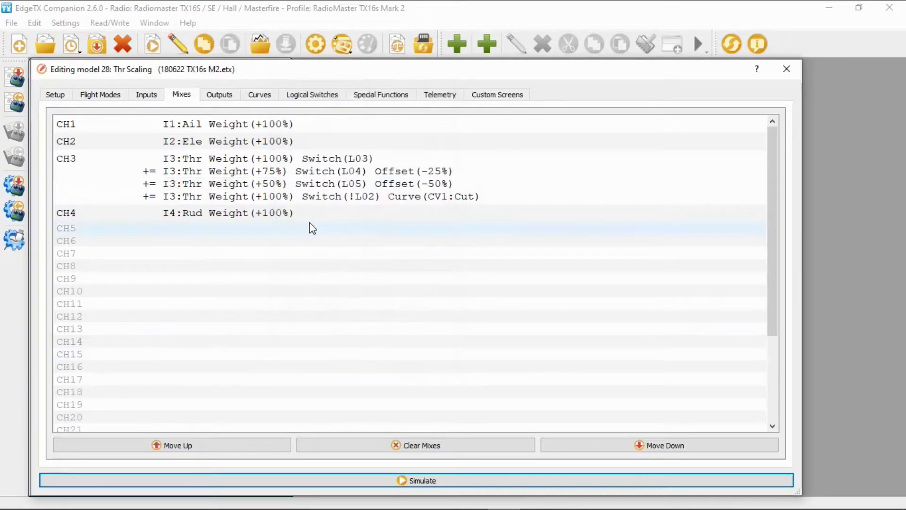
{"action": "double_click", "coordinate": [330, 204]}
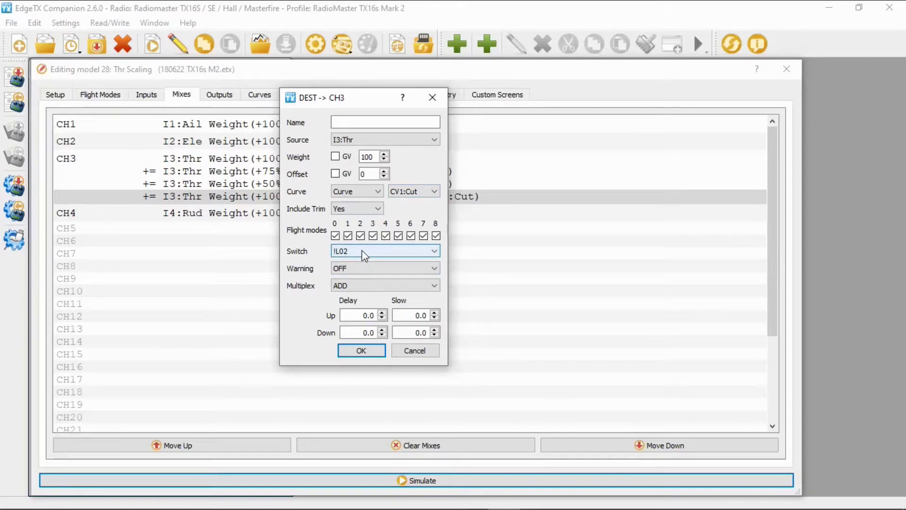
{"action": "left_click", "coordinate": [413, 350]}
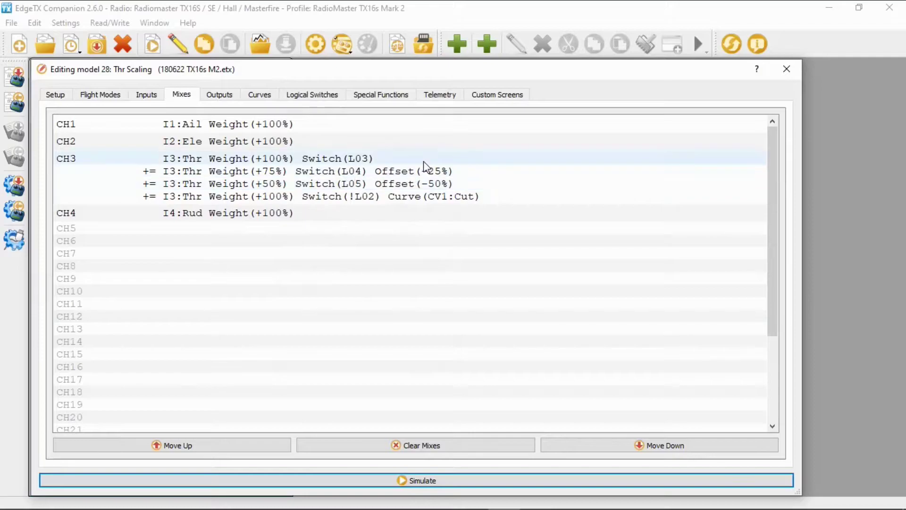
Review the SF1–SF5 Play Track voice alerts and start the simulator for Thr Scaling
{"action": "left_click", "coordinate": [397, 96]}
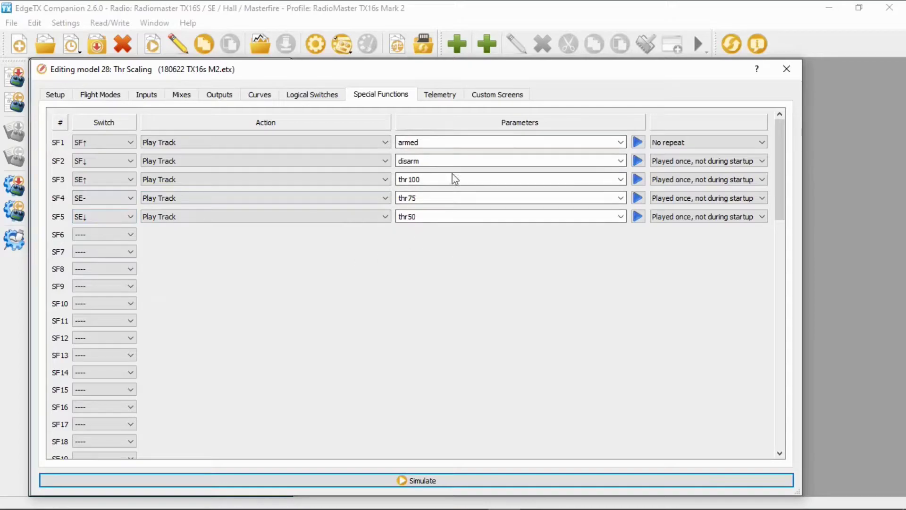
{"action": "left_click", "coordinate": [422, 481]}
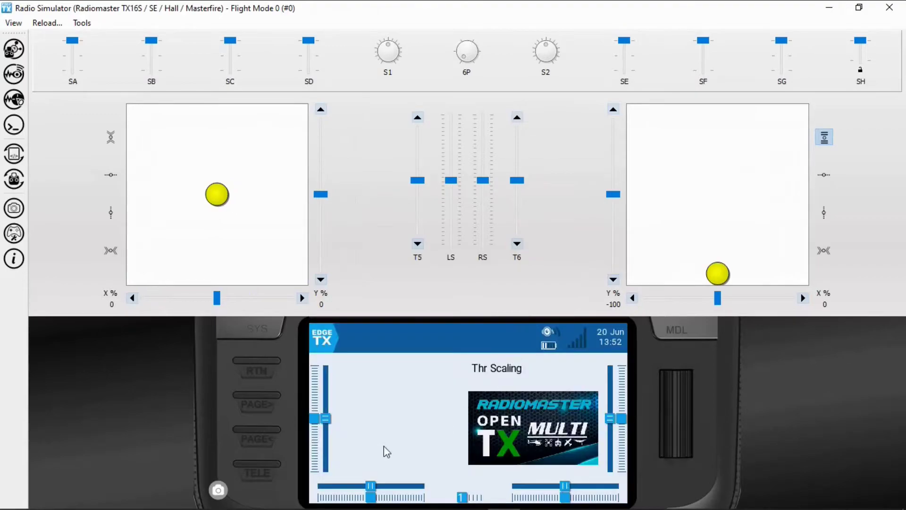
Show the channel monitor for channels 1–8 and move the throttle to watch CH03
{"action": "left_click", "coordinate": [387, 426]}
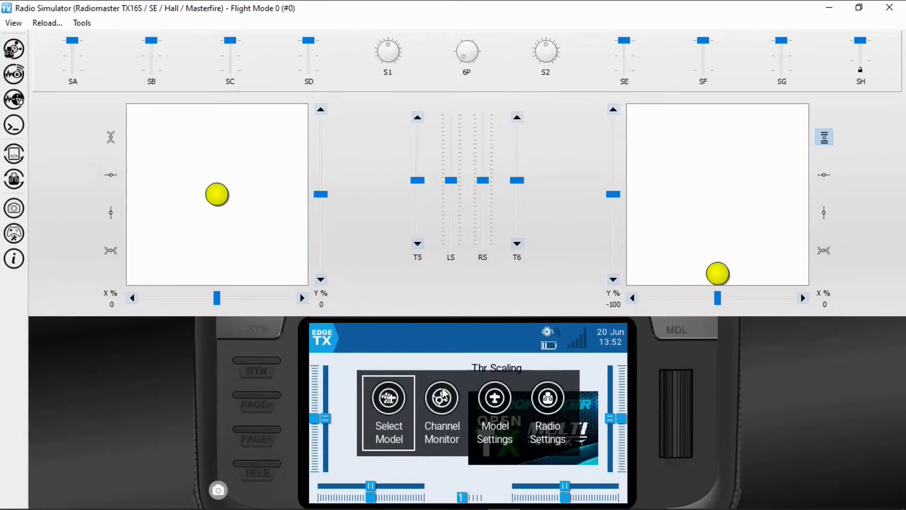
{"action": "left_click", "coordinate": [443, 404]}
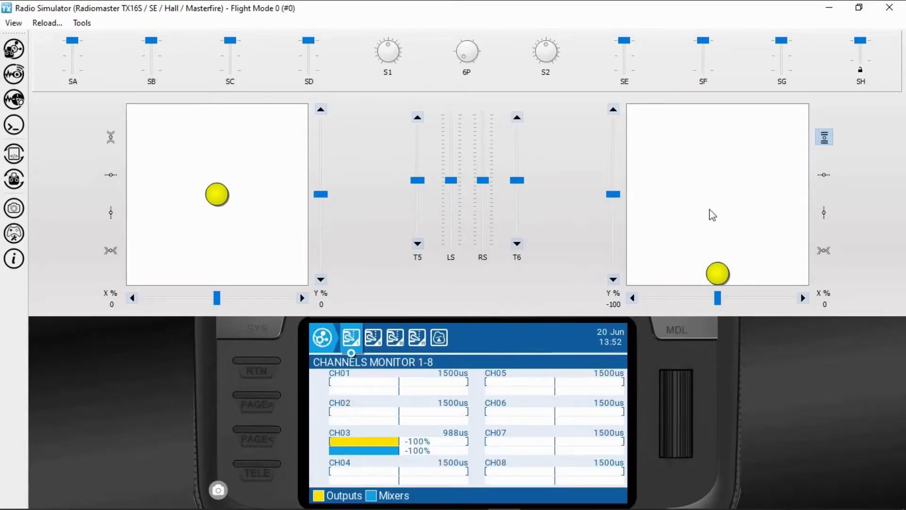
{"action": "left_click_drag", "start_coordinate": [722, 273], "coordinate": [729, 294]}
{"action": "left_click_drag", "start_coordinate": [724, 278], "coordinate": [722, 304]}
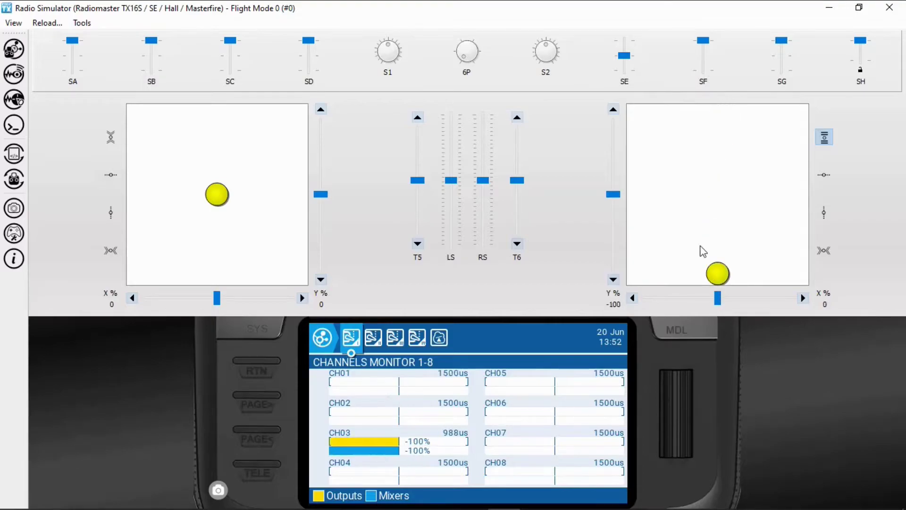
Test SE at 50% throttle scaling and SF disarm cutting CH03 to -100%, then re-arm
{"action": "left_click", "coordinate": [624, 72]}
{"action": "left_click_drag", "start_coordinate": [717, 278], "coordinate": [714, 165]}
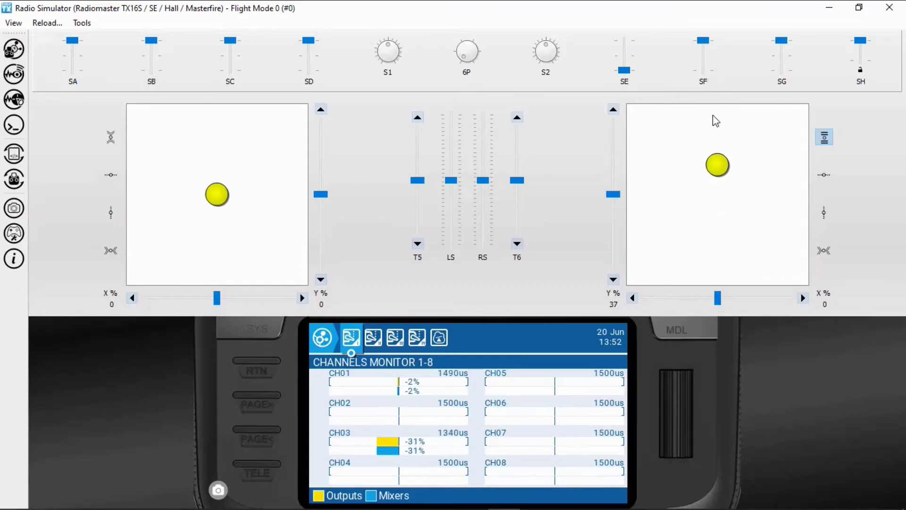
{"action": "left_click", "coordinate": [704, 75]}
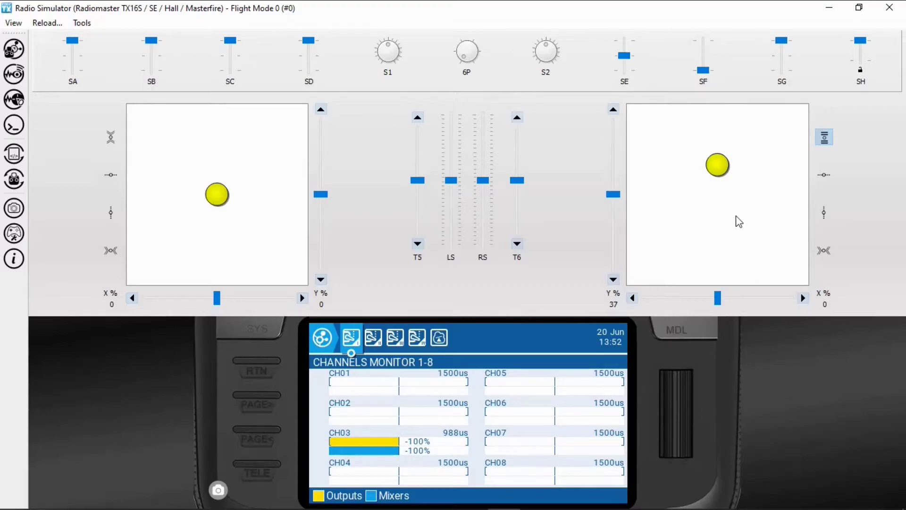
{"action": "left_click", "coordinate": [704, 53]}
{"action": "left_click_drag", "start_coordinate": [725, 170], "coordinate": [712, 315]}
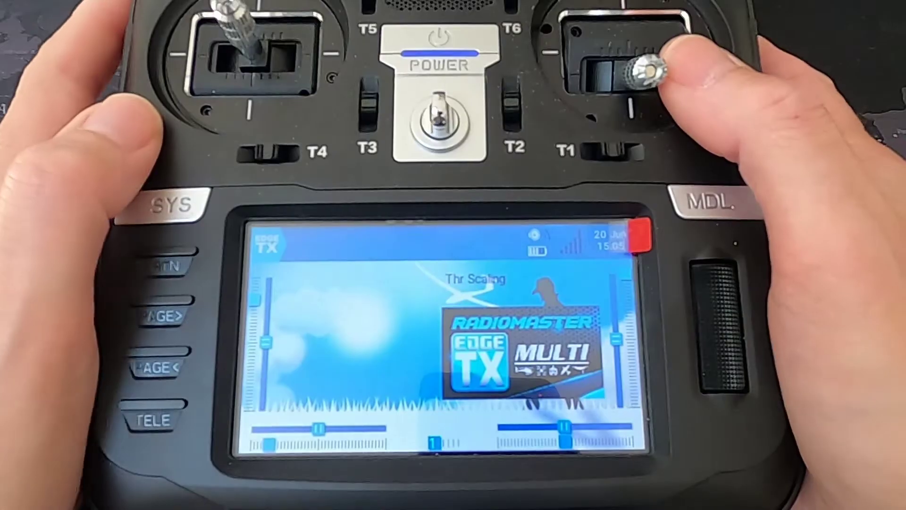